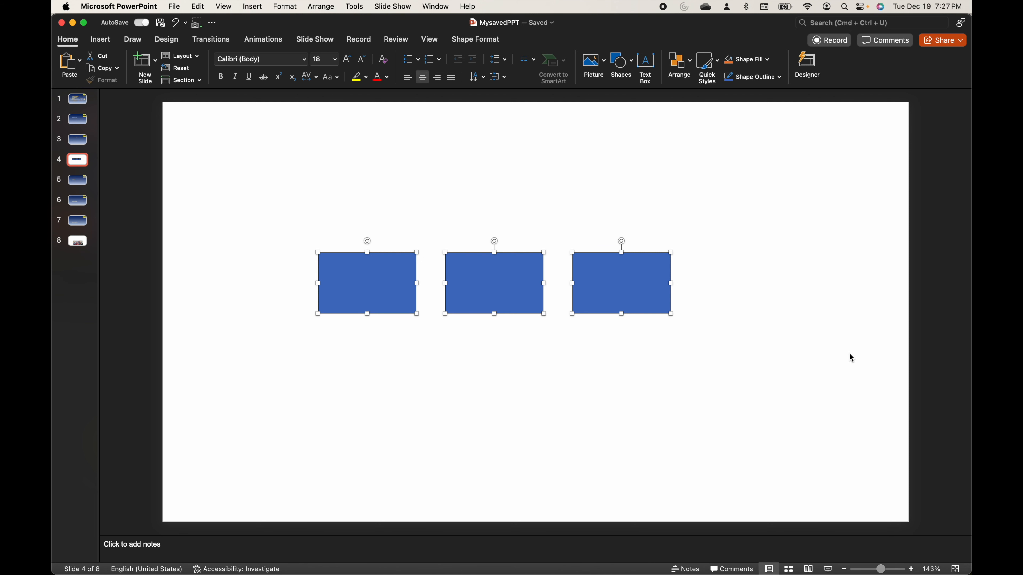
- Undo the last alignment and distribution of the three rectangles on slide 4
{"action": "key", "text": "super+z"}
{"action": "key", "text": "super+z"}
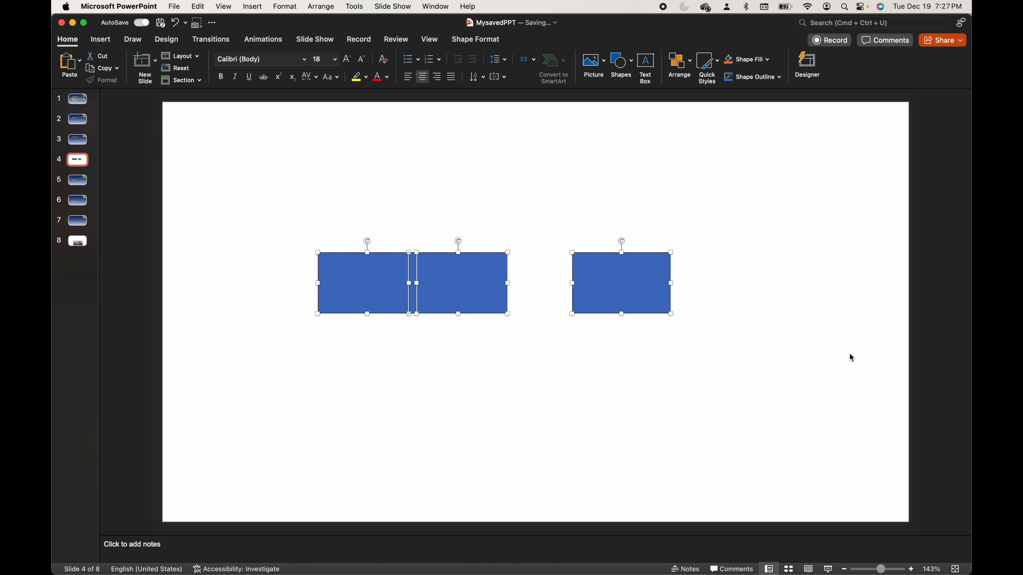
{"action": "left_click", "coordinate": [799, 322]}
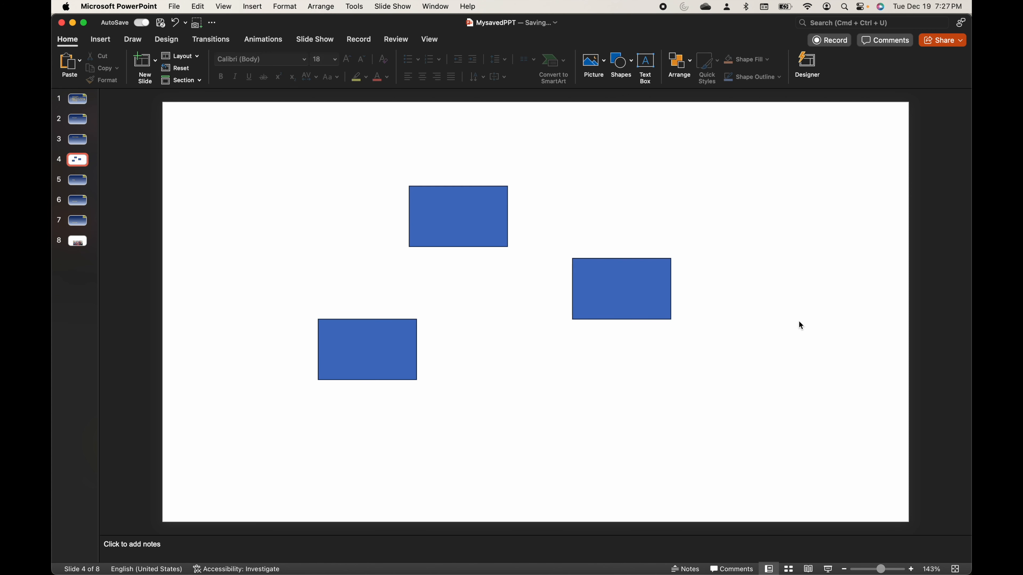
- Align the three scattered rectangles by their centers and distribute them vertically
{"action": "left_click_drag", "start_coordinate": [230, 146], "coordinate": [701, 449]}
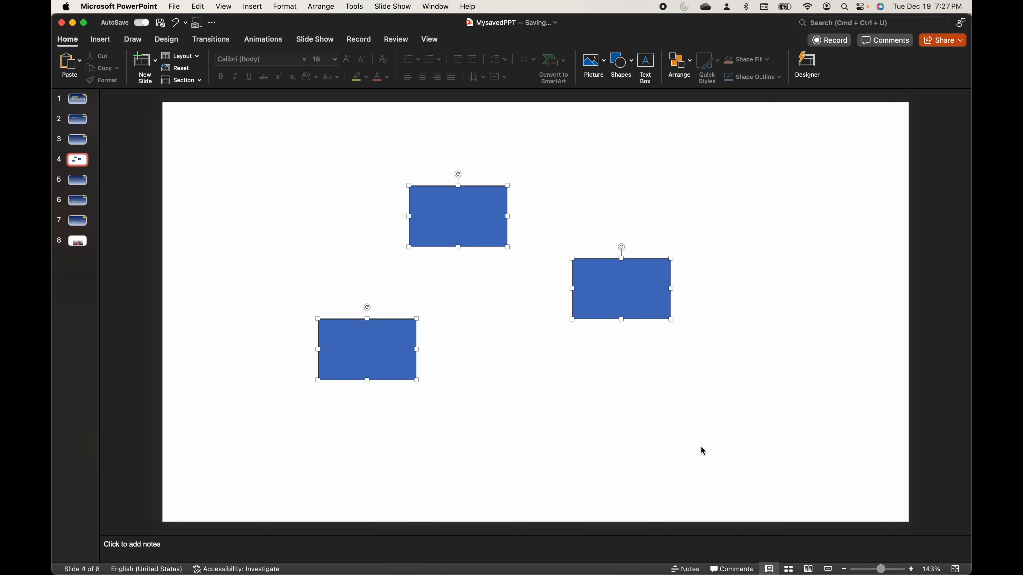
{"action": "left_click", "coordinate": [690, 66]}
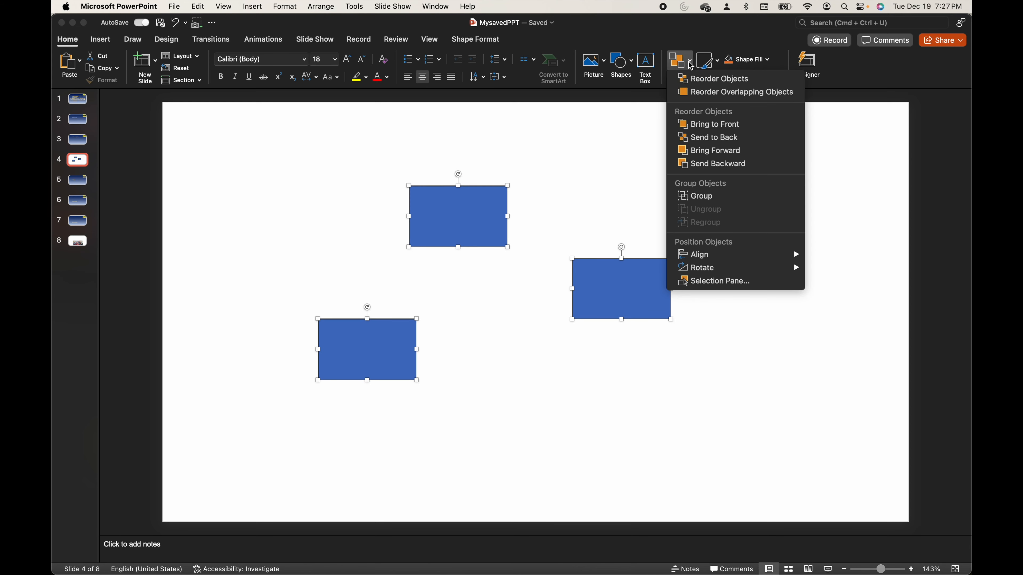
{"action": "mouse_move", "coordinate": [710, 261]}
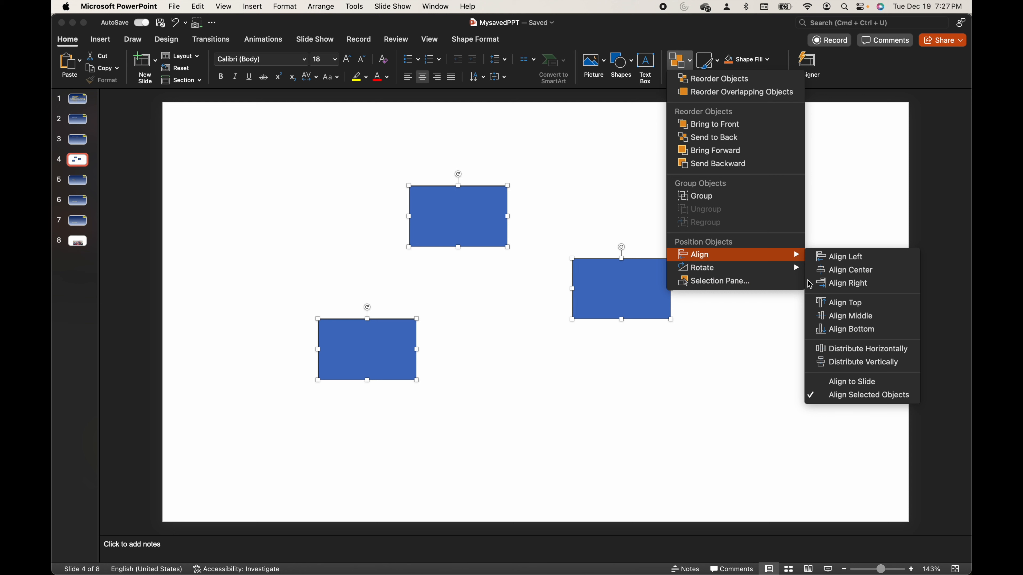
{"action": "left_click", "coordinate": [850, 275]}
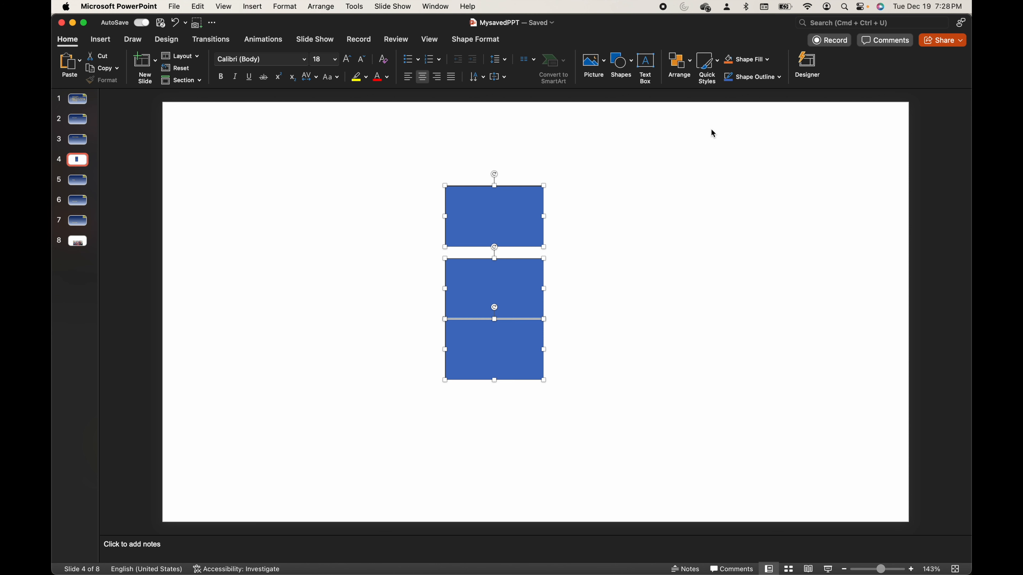
{"action": "left_click", "coordinate": [684, 65]}
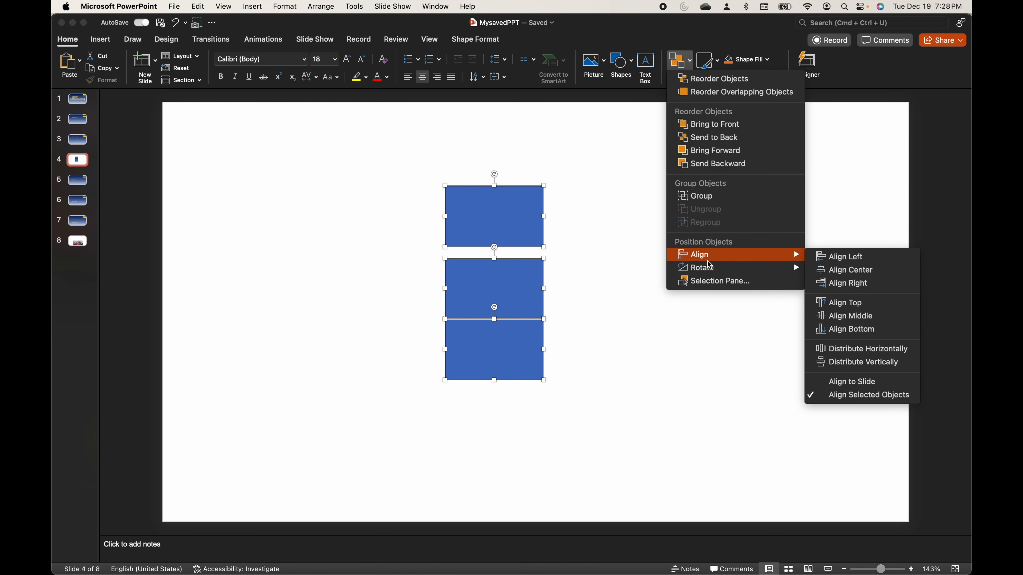
{"action": "left_click", "coordinate": [844, 362]}
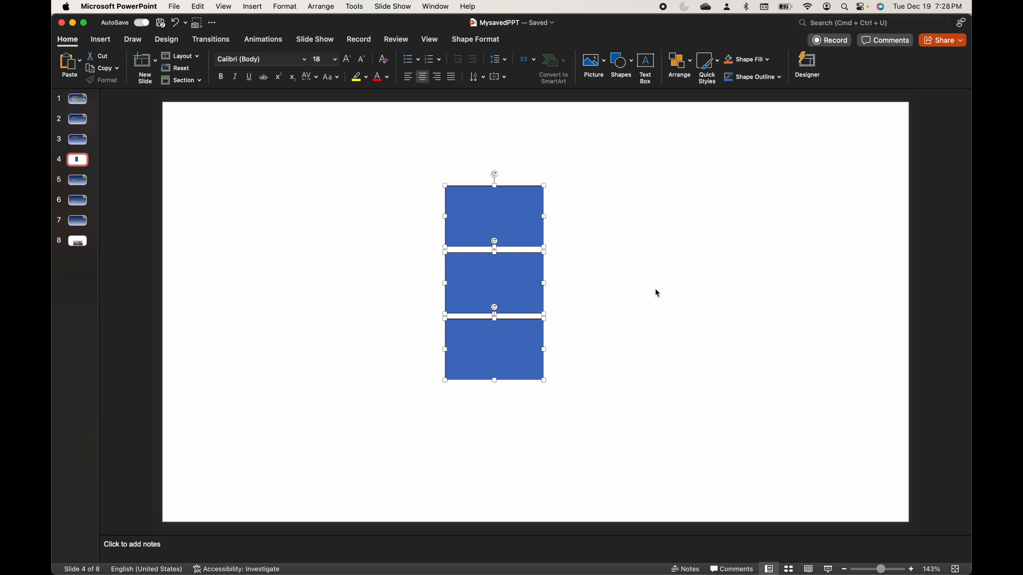
- Move the bottom rectangle lower and place the middle rectangle with equal gaps between the other two
{"action": "left_click", "coordinate": [604, 269]}
{"action": "mouse_move", "coordinate": [509, 222]}
{"action": "left_mouse_down"}
{"action": "mouse_move", "coordinate": [520, 222]}
{"action": "mouse_move", "coordinate": [497, 218]}
{"action": "mouse_move", "coordinate": [522, 217]}
{"action": "mouse_move", "coordinate": [495, 218]}
{"action": "mouse_move", "coordinate": [507, 218]}
{"action": "left_mouse_up"}
{"action": "left_click_drag", "start_coordinate": [503, 328], "coordinate": [504, 353]}
{"action": "left_click_drag", "start_coordinate": [505, 294], "coordinate": [505, 304]}
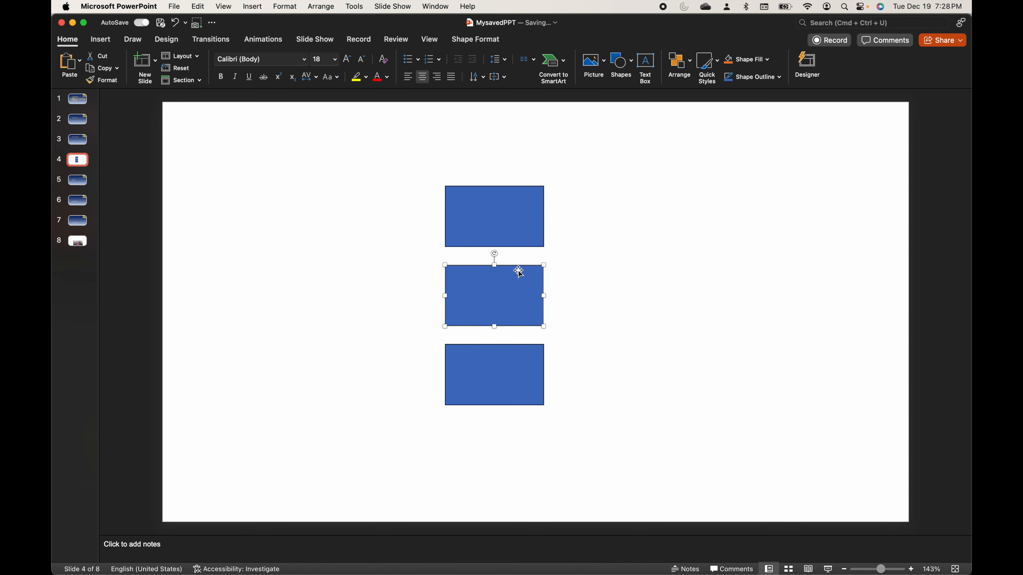
{"action": "left_click", "coordinate": [594, 271]}
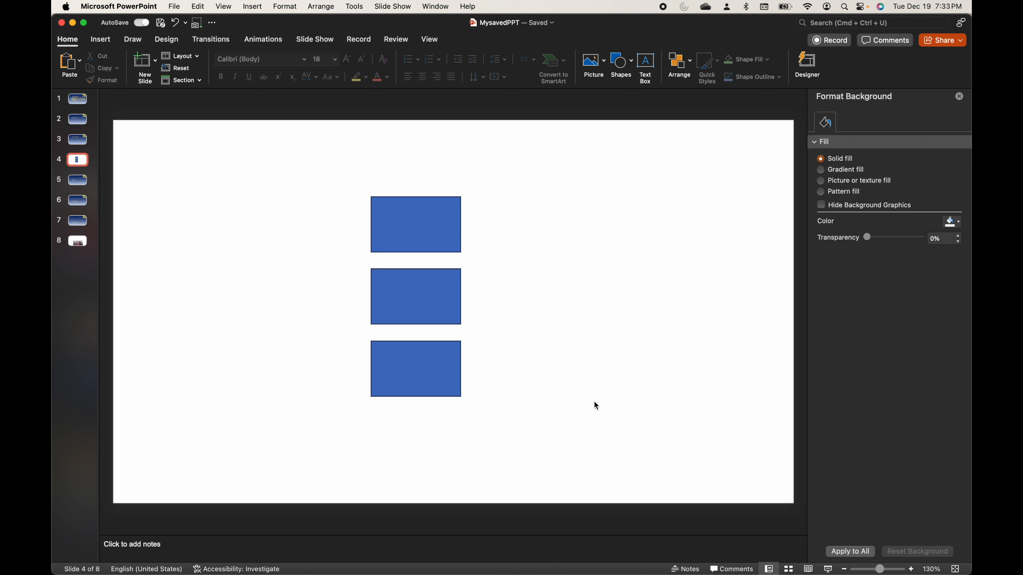
- Fill the top rectangle with a custom bright green picked from the color spectrum
{"action": "left_click", "coordinate": [400, 216]}
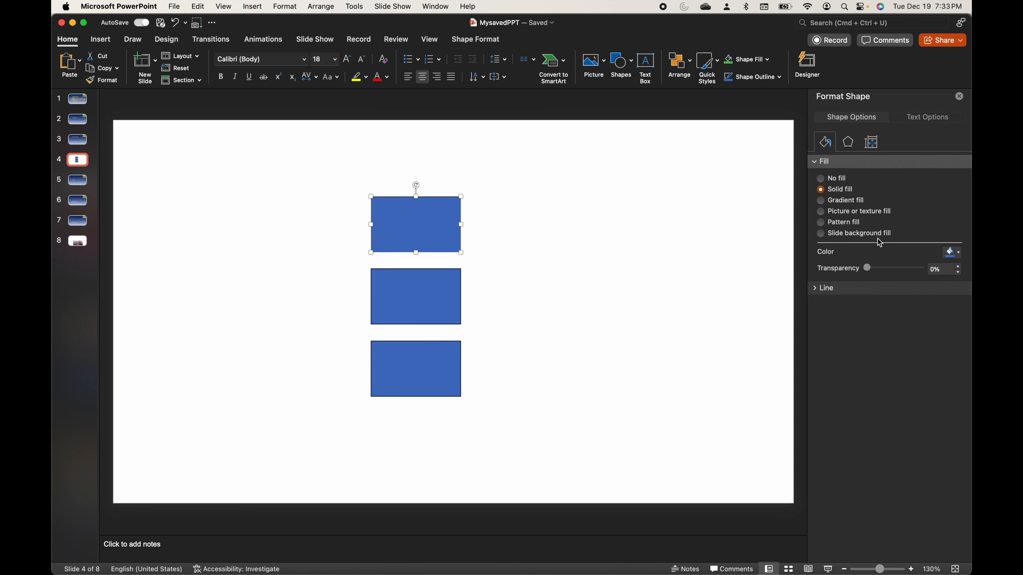
{"action": "left_click", "coordinate": [961, 259]}
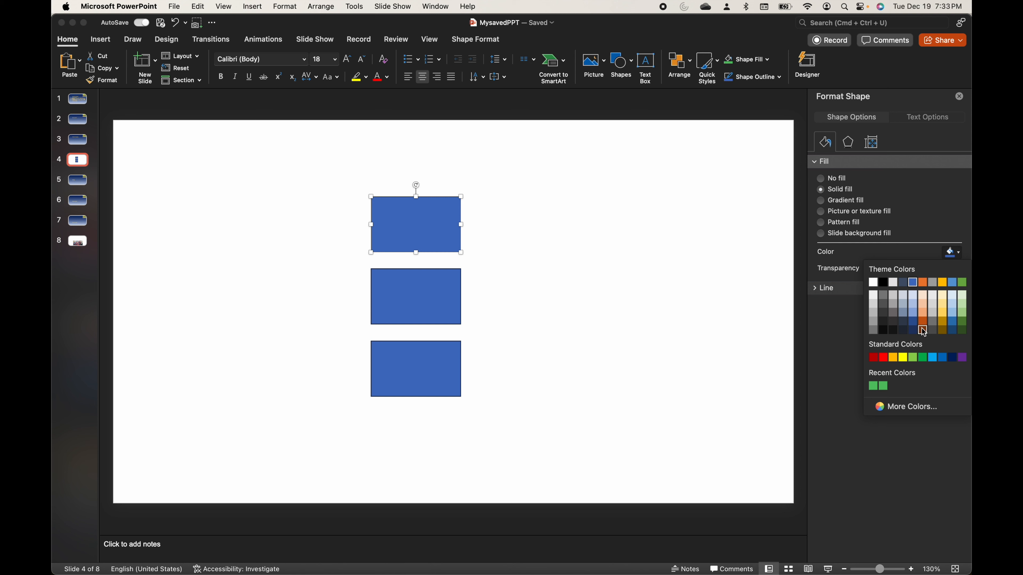
{"action": "left_click", "coordinate": [903, 408]}
{"action": "left_click", "coordinate": [507, 173]}
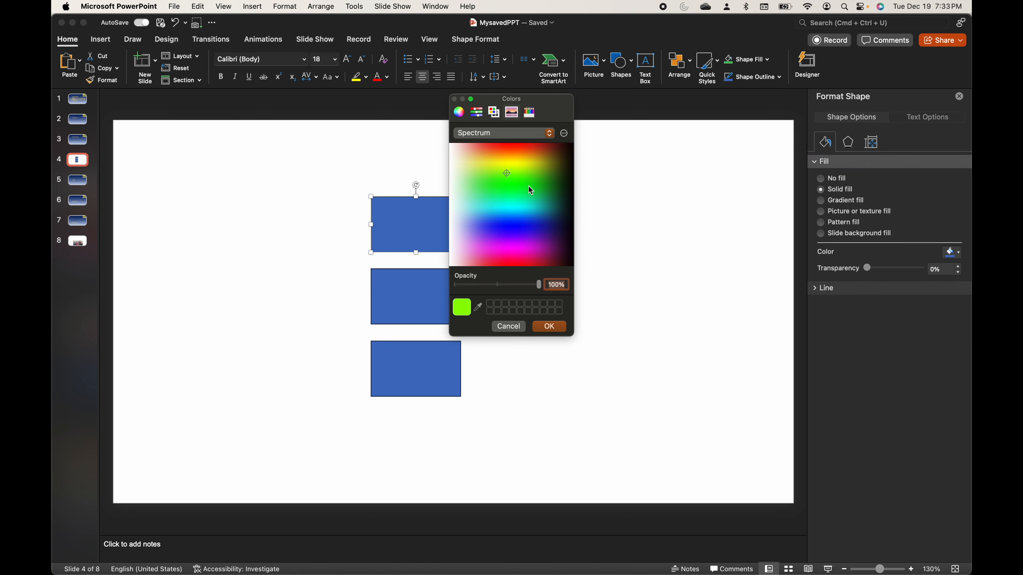
{"action": "left_click", "coordinate": [549, 327]}
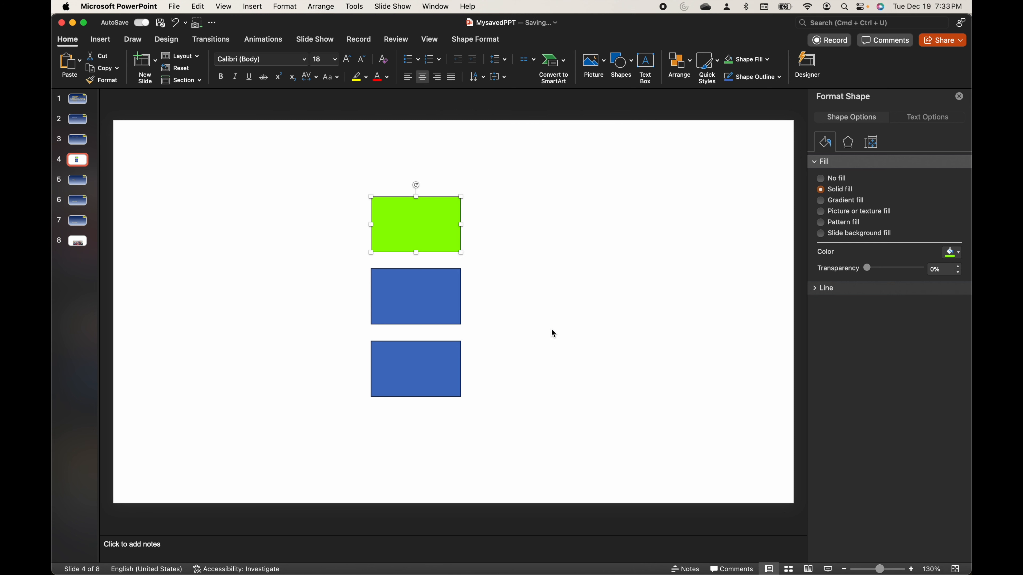
- Fill the middle rectangle with the top rectangle's bright green, sampled with the eyedropper
{"action": "left_click", "coordinate": [411, 298]}
{"action": "left_click", "coordinate": [434, 231]}
{"action": "left_click", "coordinate": [417, 305]}
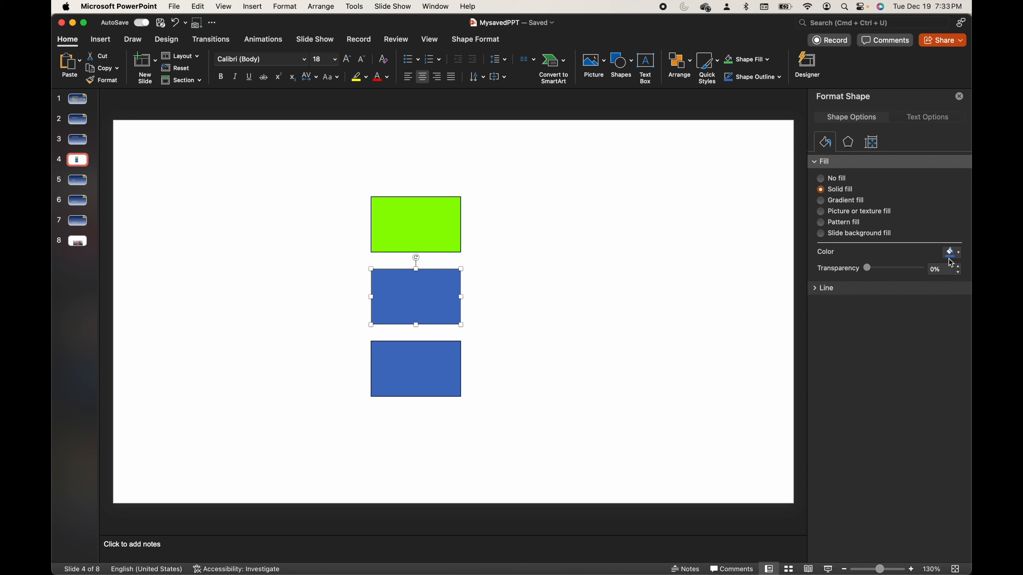
{"action": "left_click", "coordinate": [959, 254]}
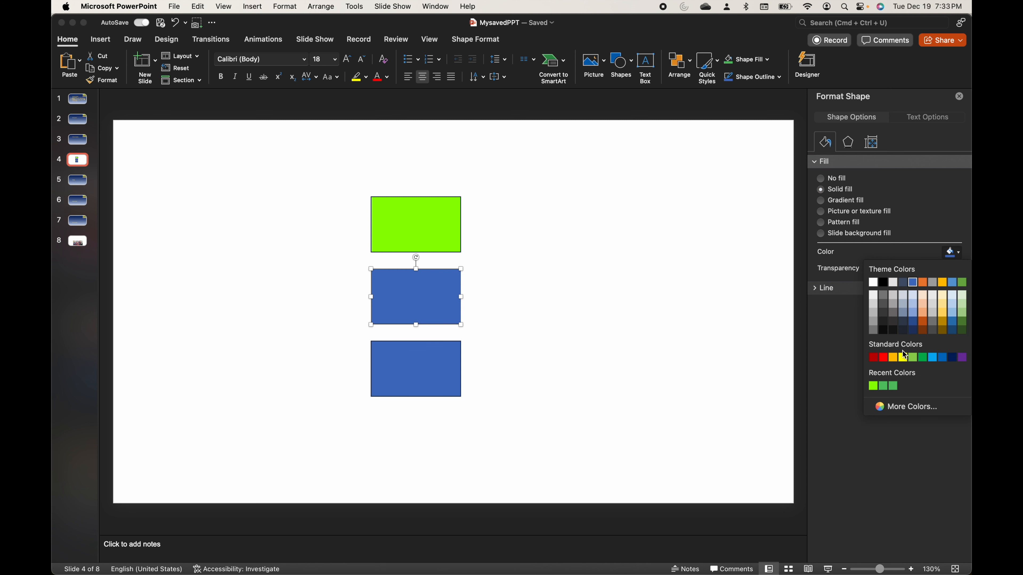
{"action": "left_click", "coordinate": [897, 408]}
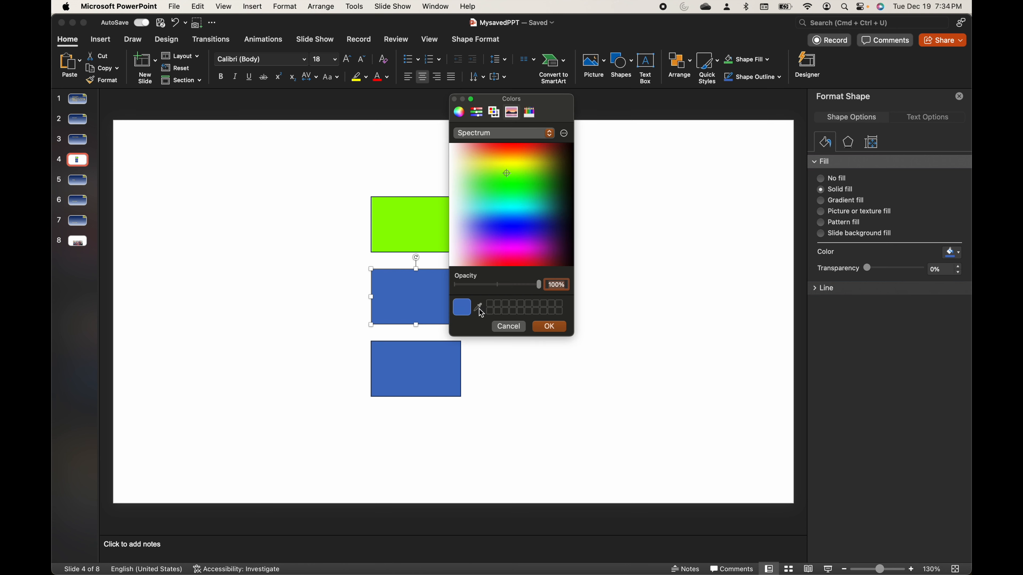
{"action": "left_click_drag", "start_coordinate": [513, 123], "coordinate": [567, 131]}
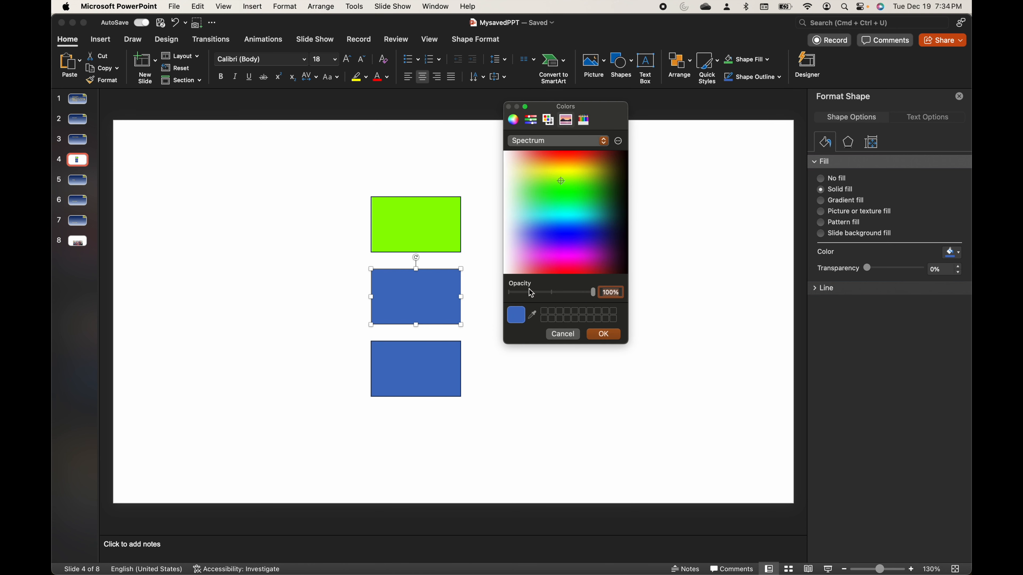
{"action": "left_click", "coordinate": [533, 314]}
{"action": "left_click", "coordinate": [418, 226]}
{"action": "left_click", "coordinate": [603, 334]}
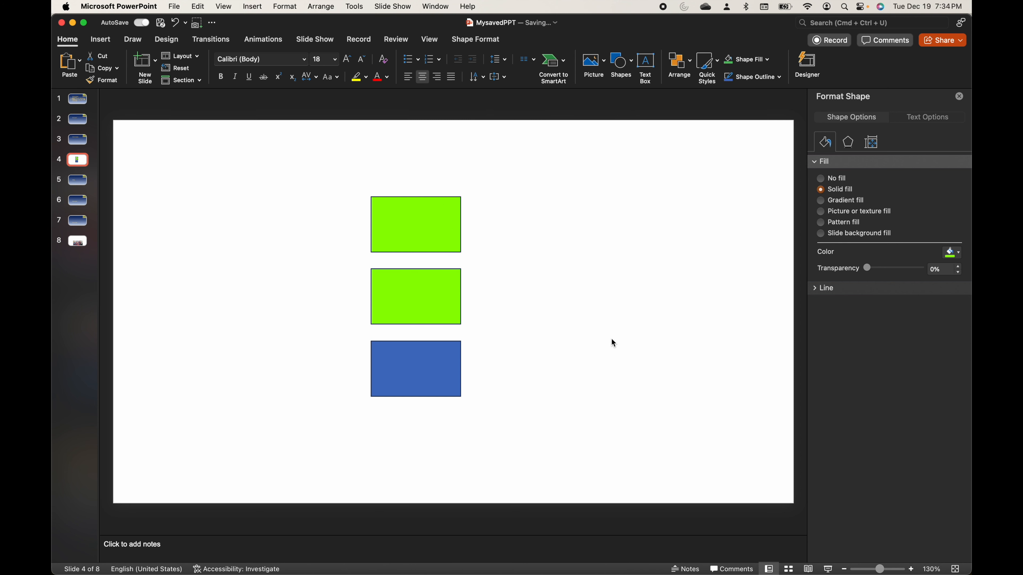
{"action": "left_click", "coordinate": [612, 339]}
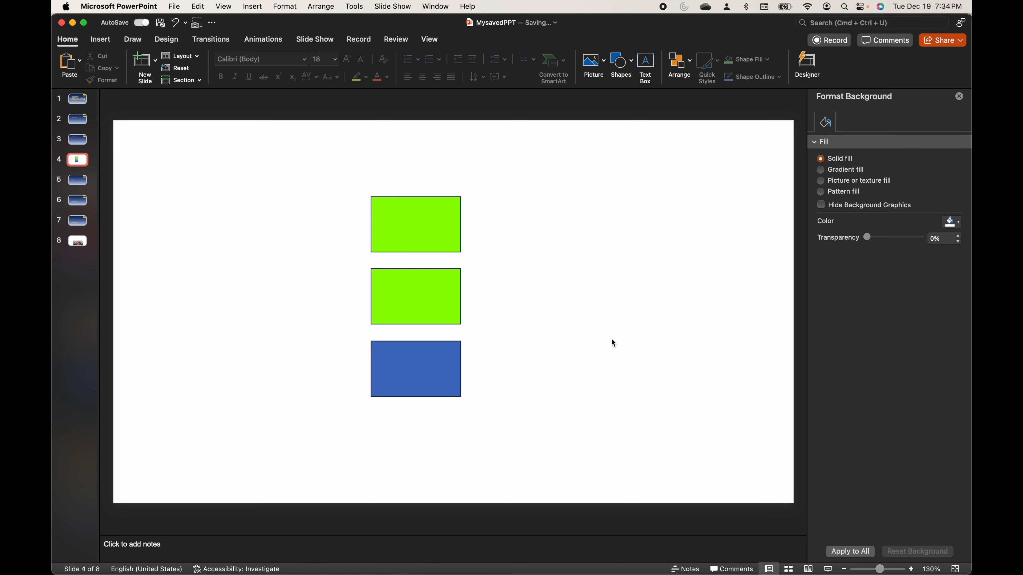
{"action": "left_click", "coordinate": [405, 369]}
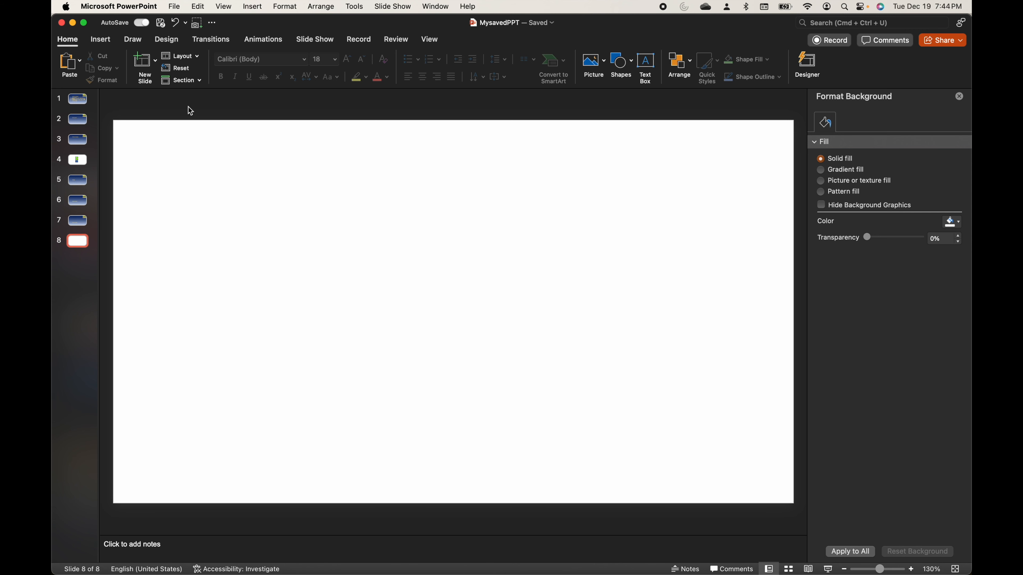
- Insert a table with three columns and four rows on the blank slide 8
{"action": "left_click", "coordinate": [101, 40]}
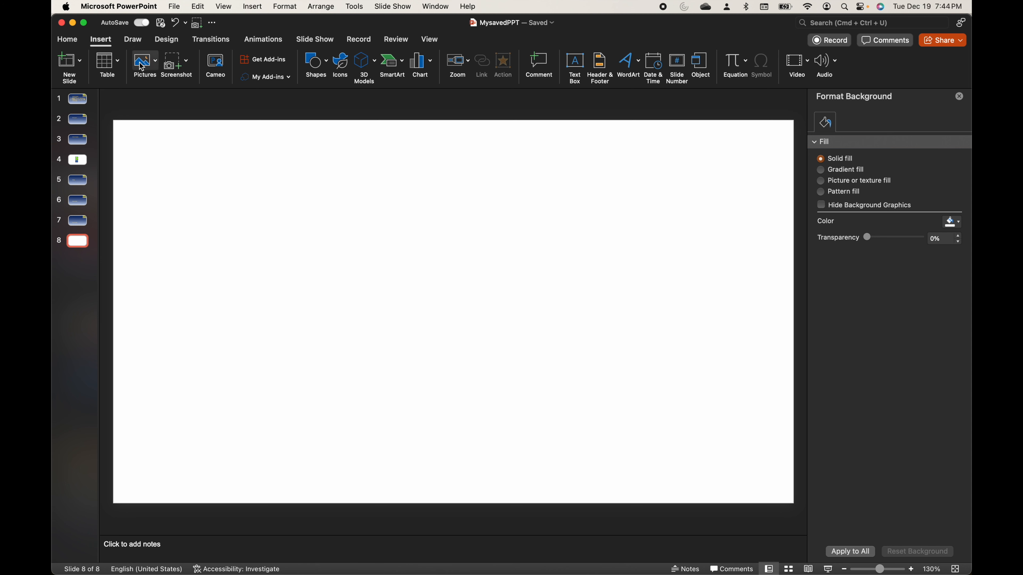
{"action": "left_click", "coordinate": [120, 63]}
{"action": "left_click", "coordinate": [238, 297]}
{"action": "left_click", "coordinate": [108, 63]}
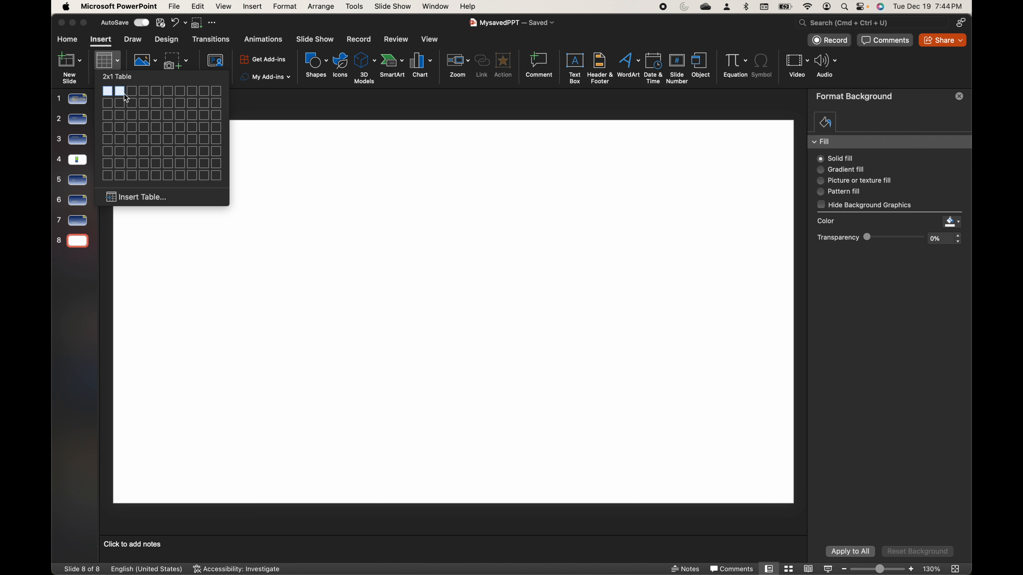
{"action": "left_click", "coordinate": [130, 128]}
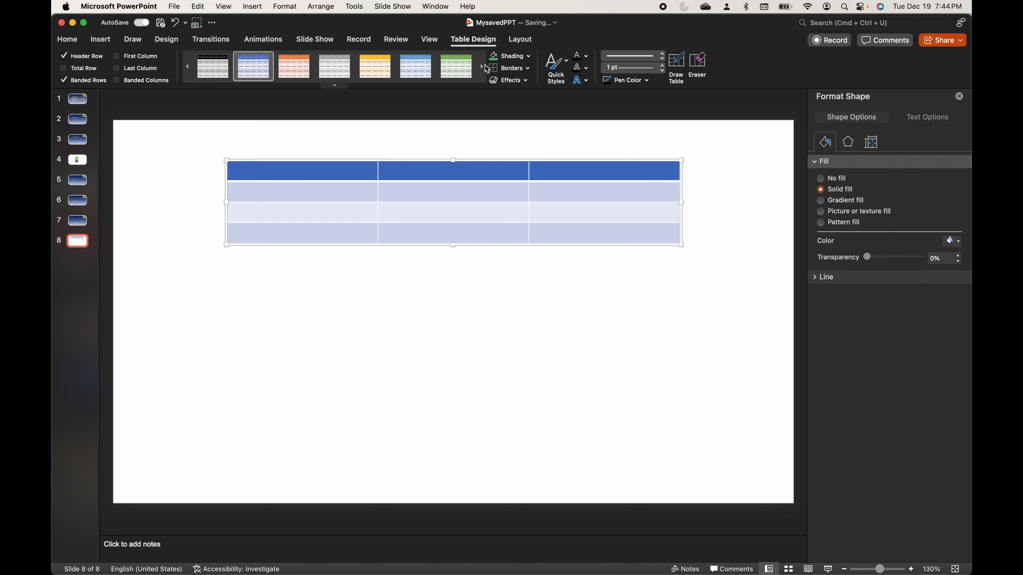
- Look through the available table styles and move the table slightly lower on the slide
{"action": "left_click", "coordinate": [334, 85]}
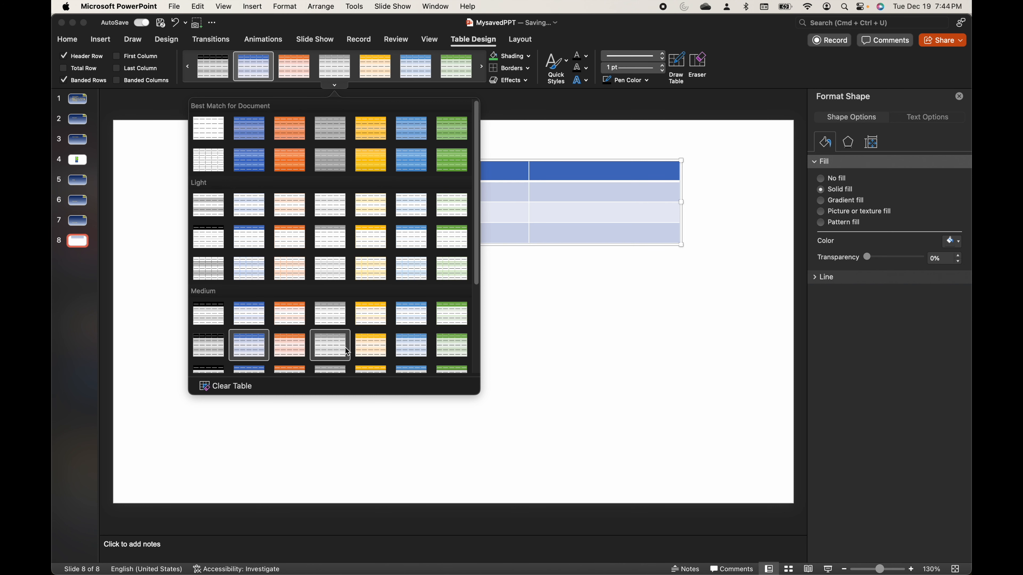
{"action": "left_click", "coordinate": [540, 199]}
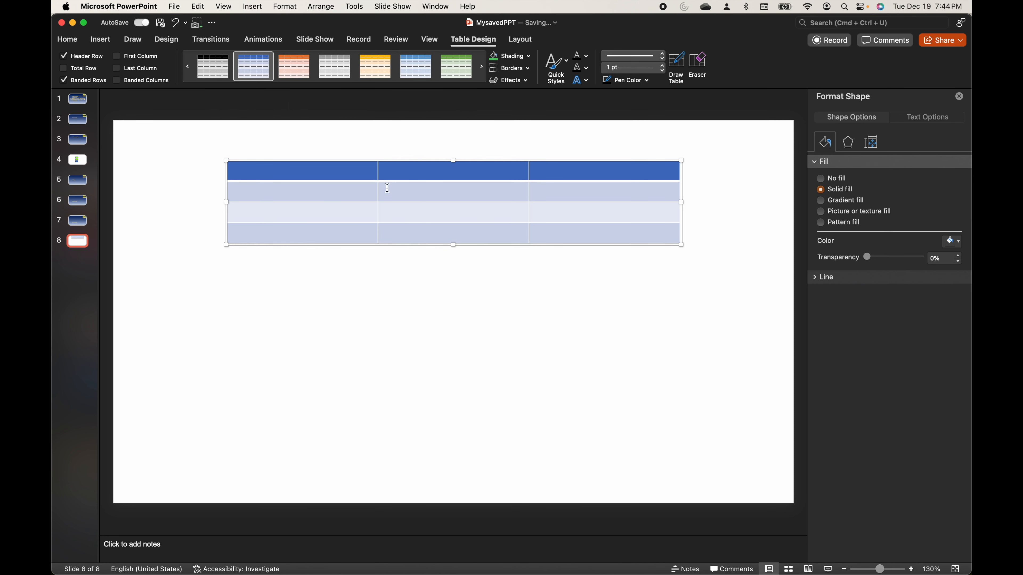
{"action": "left_click_drag", "start_coordinate": [446, 160], "coordinate": [445, 186]}
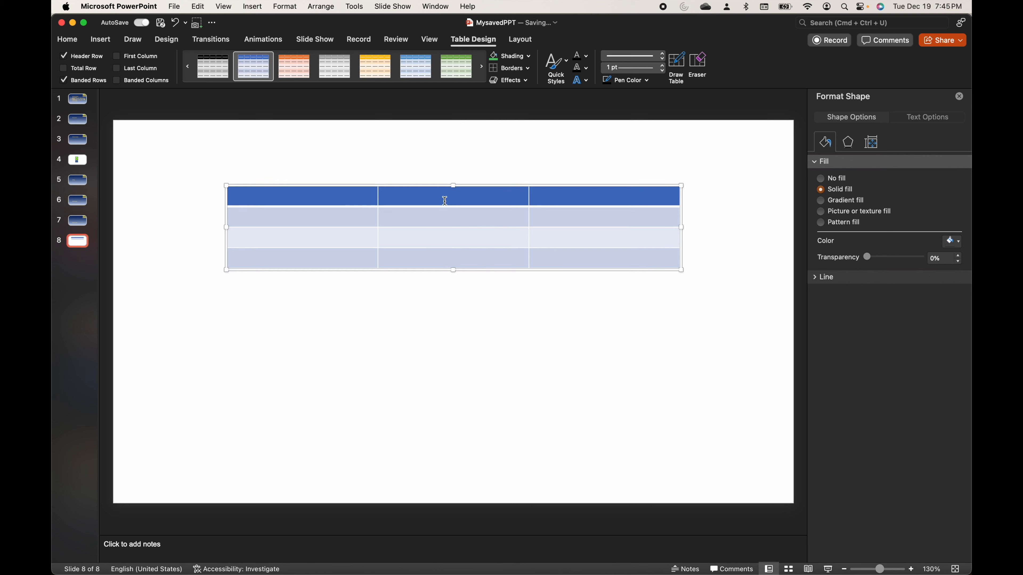
- Fill the table's first column with the header YouTube Views and the months Jan, Feb and Mar
{"action": "left_click", "coordinate": [321, 196]}
{"action": "type", "text": "YouTube Views"}
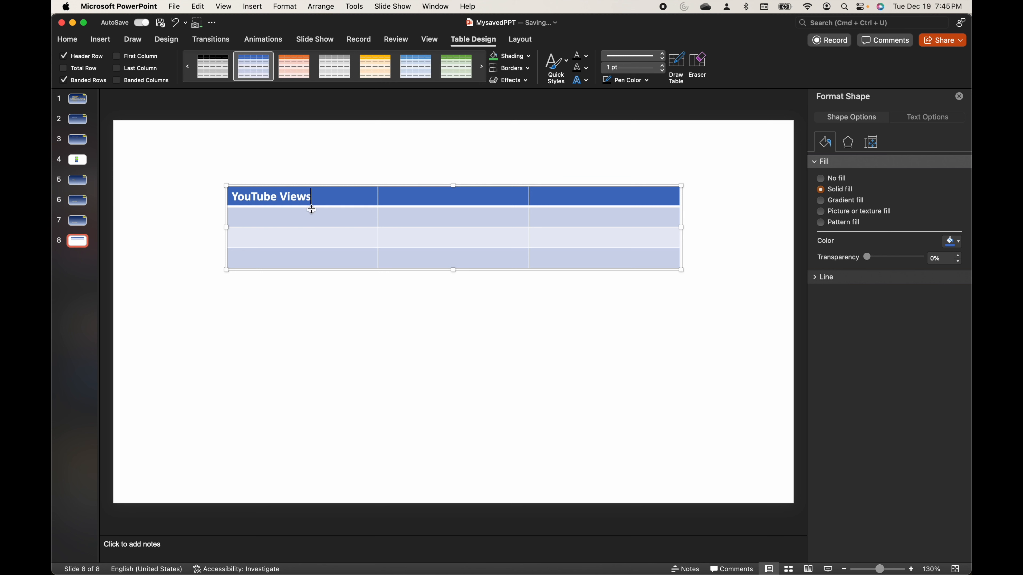
{"action": "left_click", "coordinate": [308, 220]}
{"action": "left_click", "coordinate": [297, 238]}
{"action": "type", "text": "Feb"}
{"action": "left_click", "coordinate": [290, 254]}
{"action": "type", "text": "Mar"}
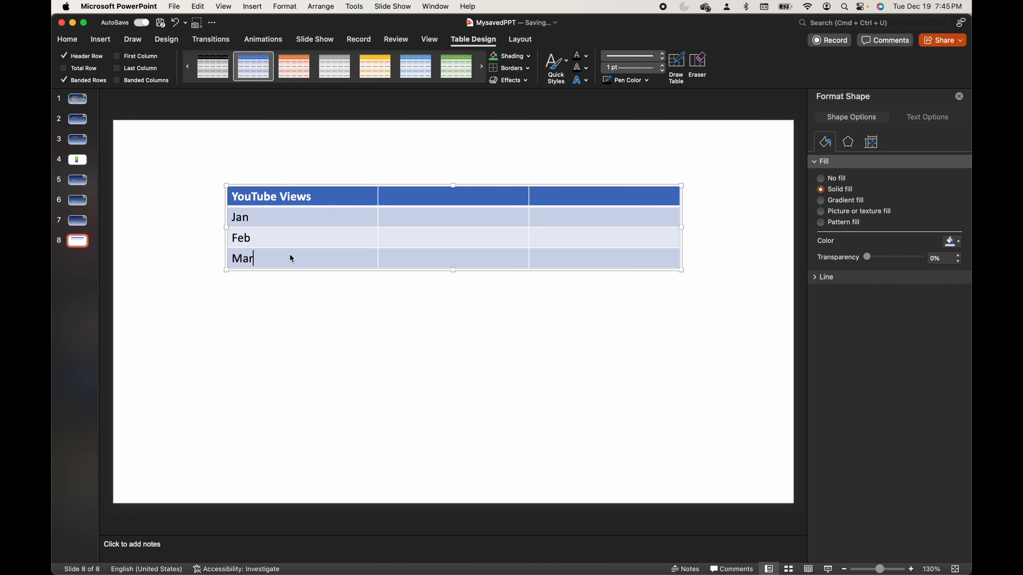
{"action": "type", "text": "Count"}
{"action": "type", "text": "10"}
- Fill the second column with the header Count and the values 10, 1000 and 10000
{"action": "left_click", "coordinate": [440, 239]}
{"action": "type", "text": "1000"}
{"action": "left_click", "coordinate": [438, 257]}
{"action": "type", "text": "10000"}
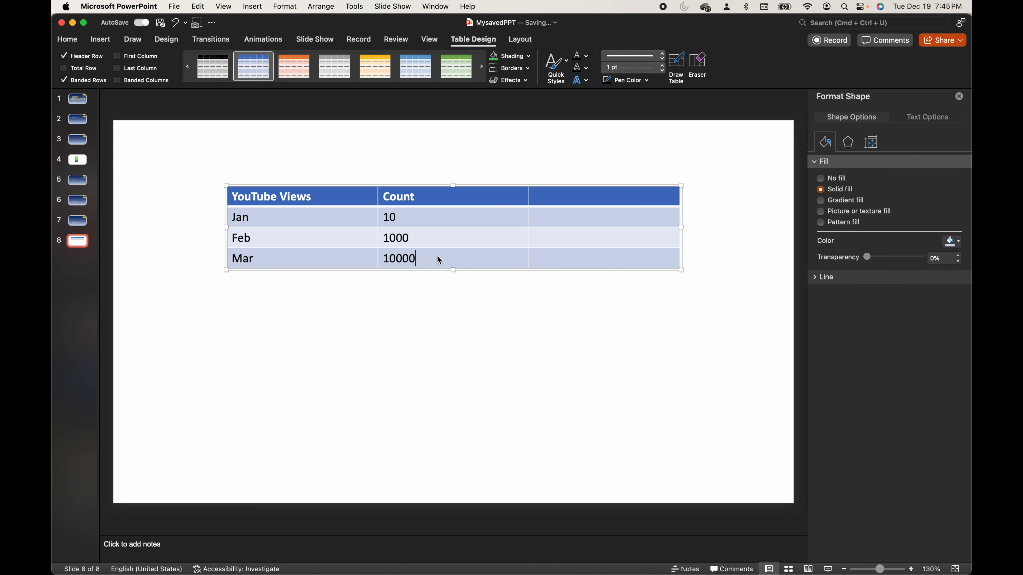
- Add thousands separators to the Feb and Mar counts so they read 1,000 and 10,000
{"action": "key", "text": "Left"}
{"action": "key", "text": "Left"}
{"action": "key", "text": "Left"}
{"action": "left_click", "coordinate": [393, 238]}
{"action": "type", "text": ","}
{"action": "left_click", "coordinate": [438, 279]}
- Delete the empty third column of the table
{"action": "left_click", "coordinate": [470, 192]}
{"action": "left_click_drag", "start_coordinate": [548, 194], "coordinate": [550, 274]}
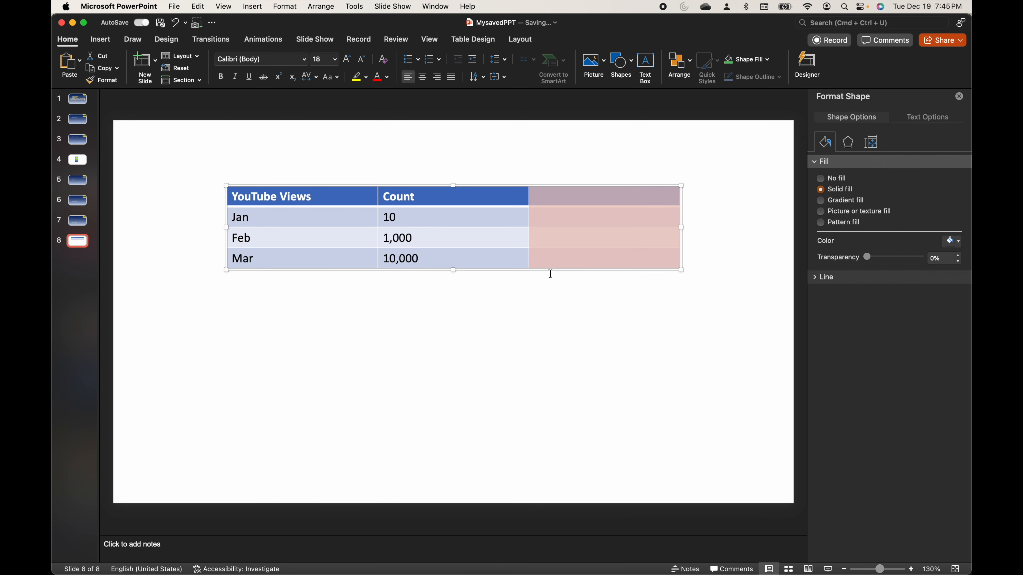
{"action": "right_click", "coordinate": [565, 241]}
{"action": "mouse_move", "coordinate": [616, 343]}
{"action": "left_click", "coordinate": [718, 342]}
- Insert a new row below the Mar row
{"action": "left_click", "coordinate": [486, 264]}
{"action": "right_click", "coordinate": [485, 264]}
{"action": "mouse_move", "coordinate": [520, 314]}
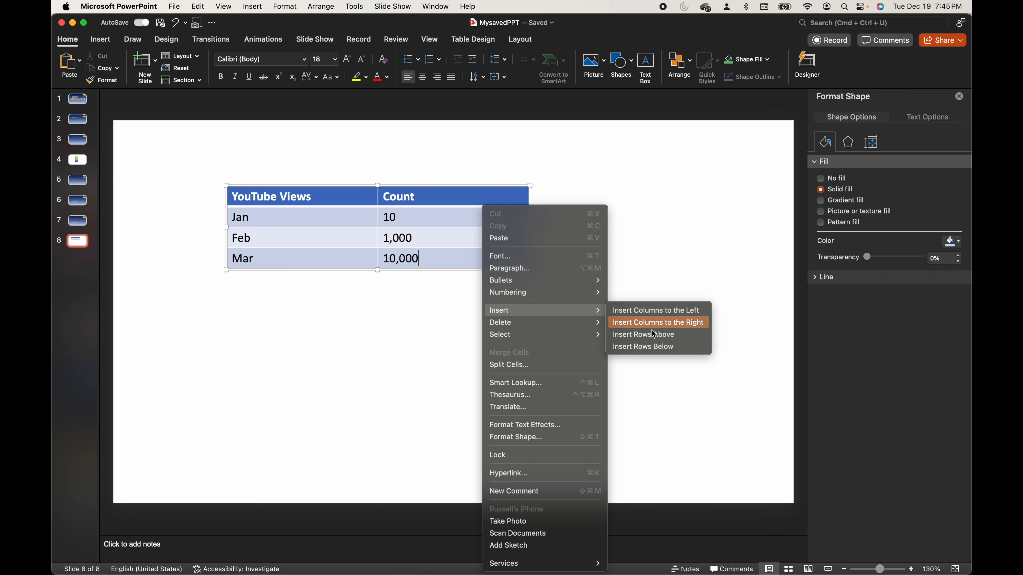
{"action": "left_click", "coordinate": [653, 348]}
{"action": "left_click", "coordinate": [450, 277]}
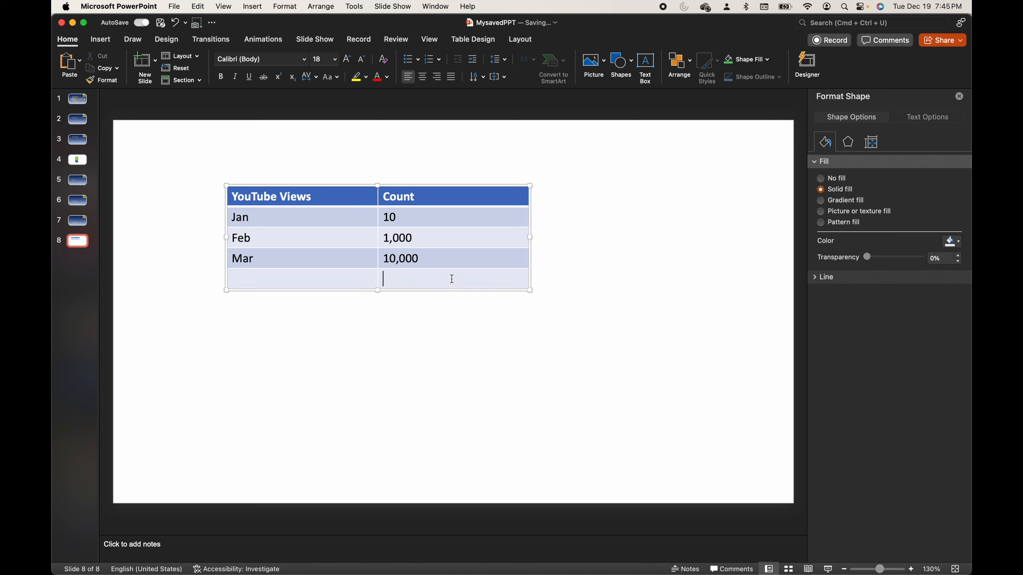
- Insert a new column to the right of the Count column
{"action": "right_click", "coordinate": [451, 279]}
{"action": "mouse_move", "coordinate": [490, 334]}
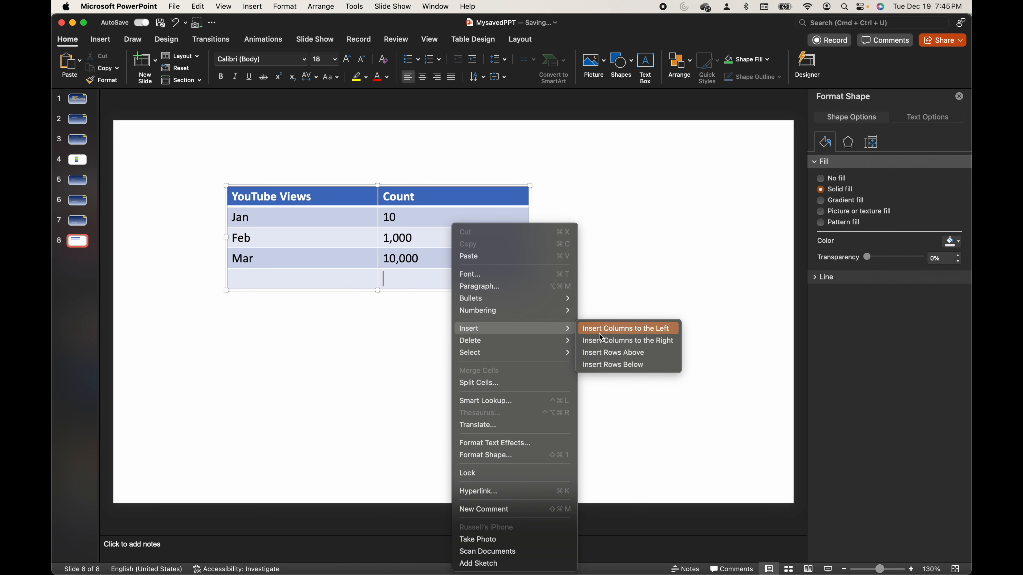
{"action": "left_click", "coordinate": [620, 341]}
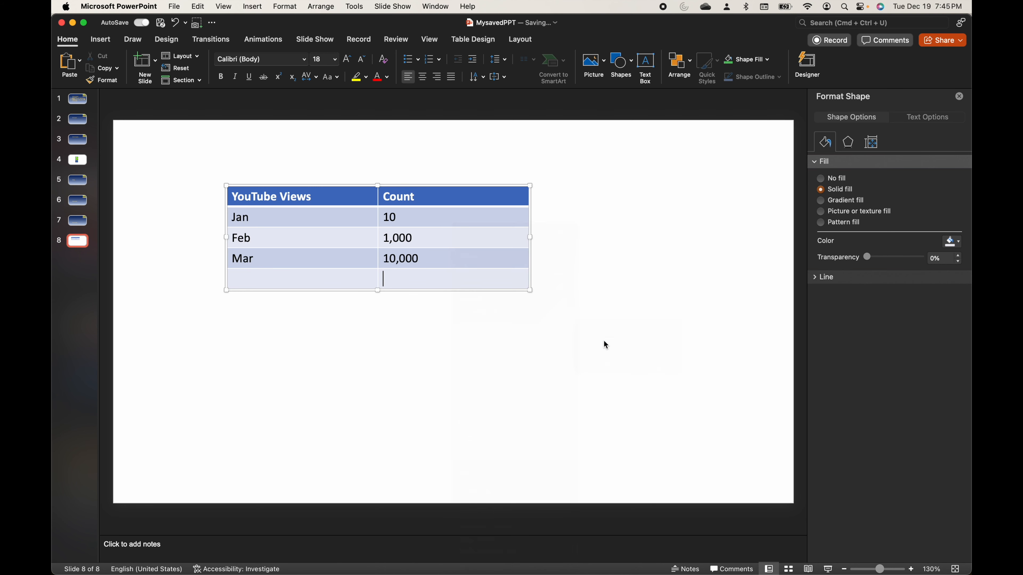
- Enter "Growth %" as the header of the new third column in the table
{"action": "left_click", "coordinate": [502, 212]}
{"action": "left_click", "coordinate": [479, 200]}
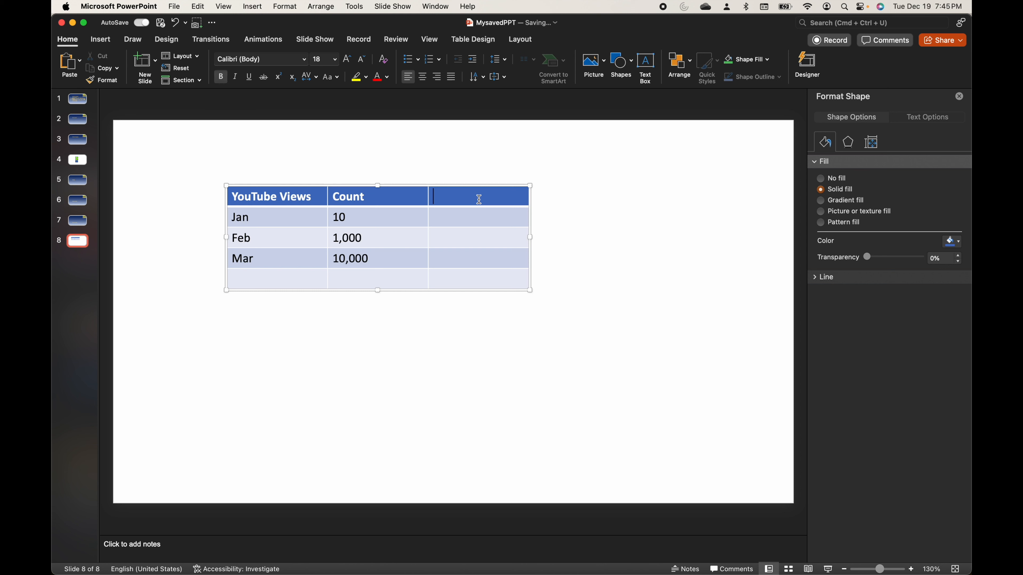
{"action": "type", "text": "Growth %"}
{"action": "left_click", "coordinate": [477, 223]}
- Center the text of the whole table horizontally and set its vertical alignment to Middle
{"action": "left_click_drag", "start_coordinate": [276, 197], "coordinate": [463, 284]}
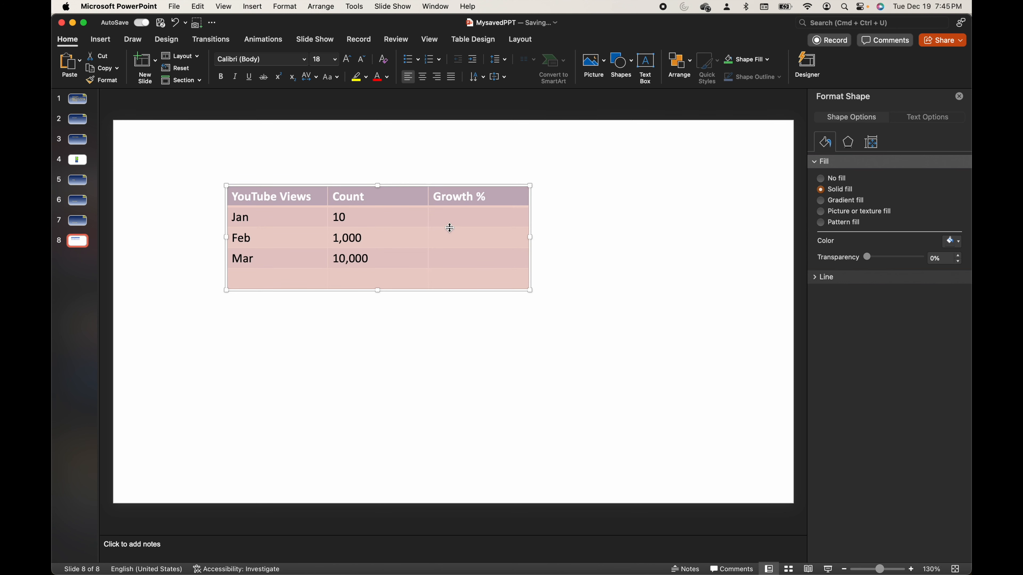
{"action": "left_click", "coordinate": [447, 370]}
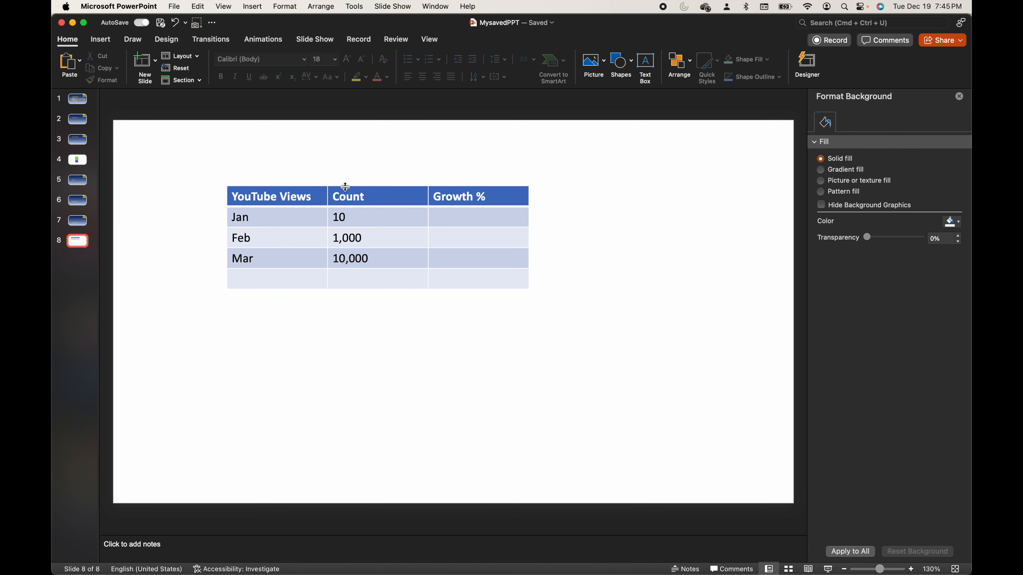
{"action": "left_click", "coordinate": [346, 187]}
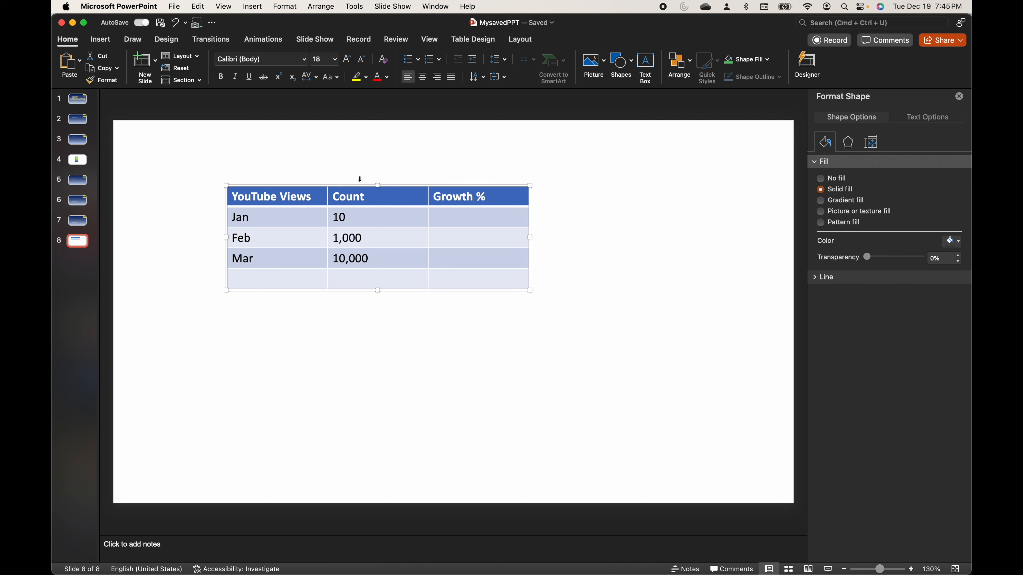
{"action": "left_click", "coordinate": [423, 77]}
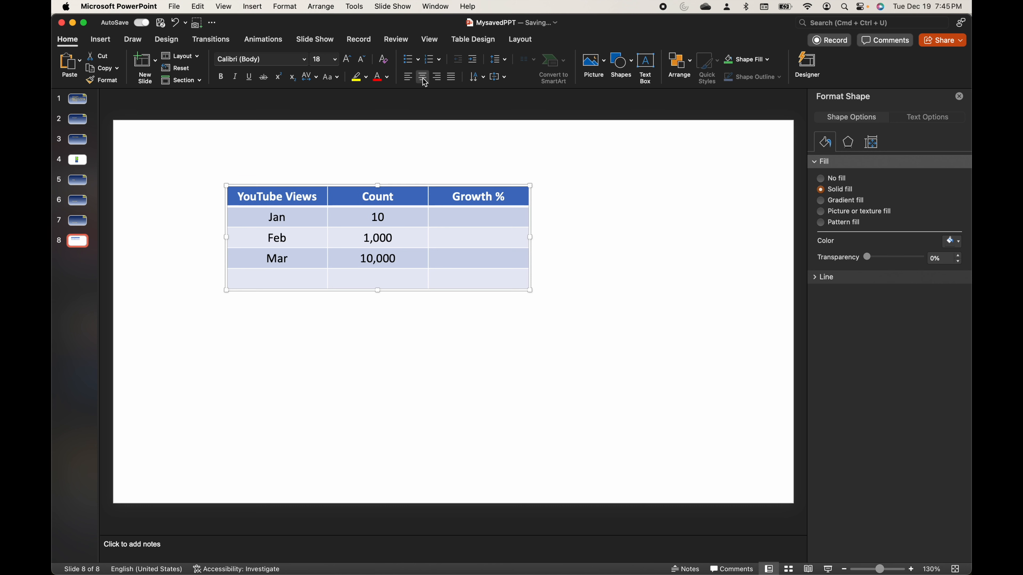
{"action": "left_click", "coordinate": [499, 77]}
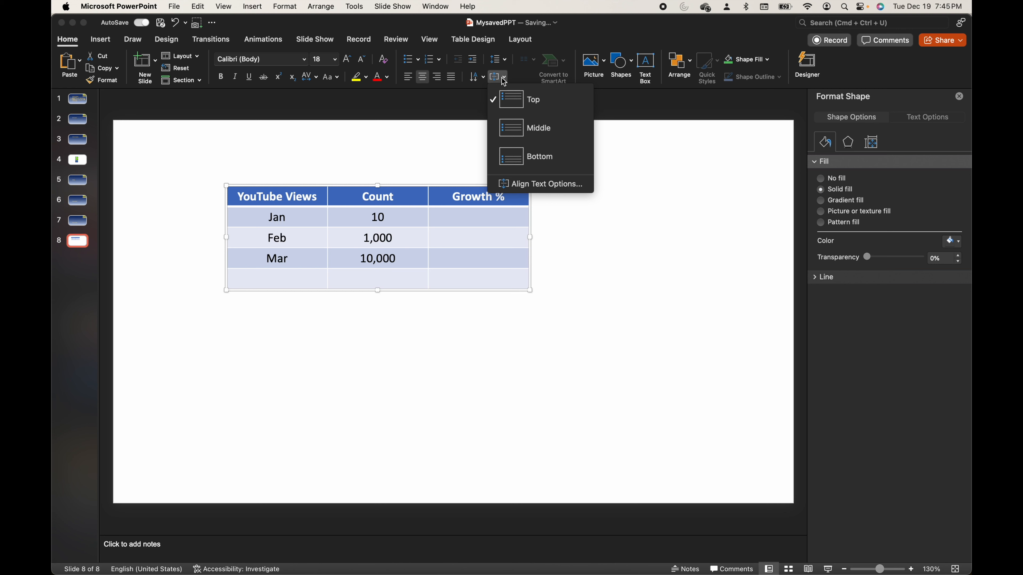
{"action": "left_click", "coordinate": [536, 137]}
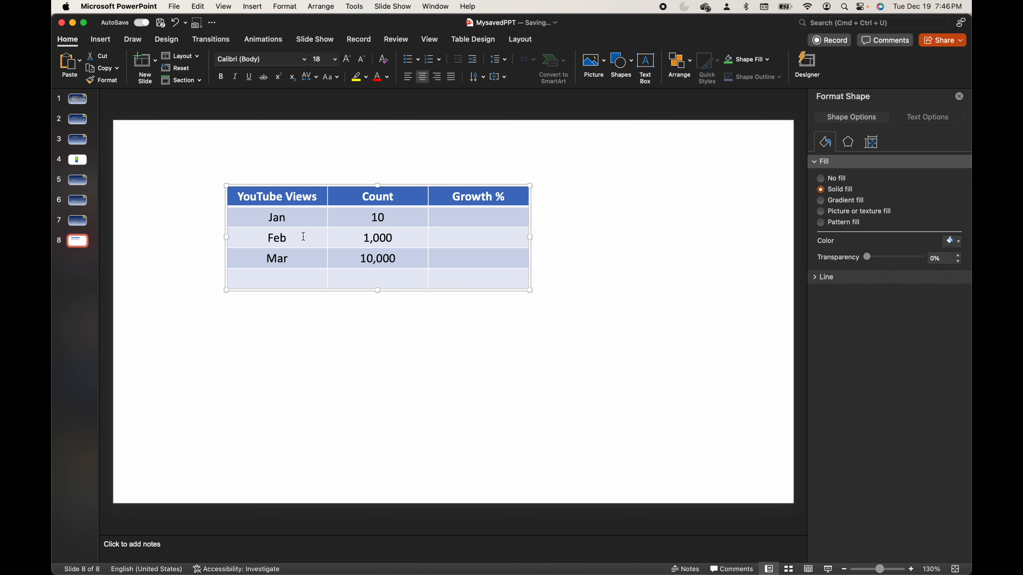
{"action": "left_click", "coordinate": [358, 322]}
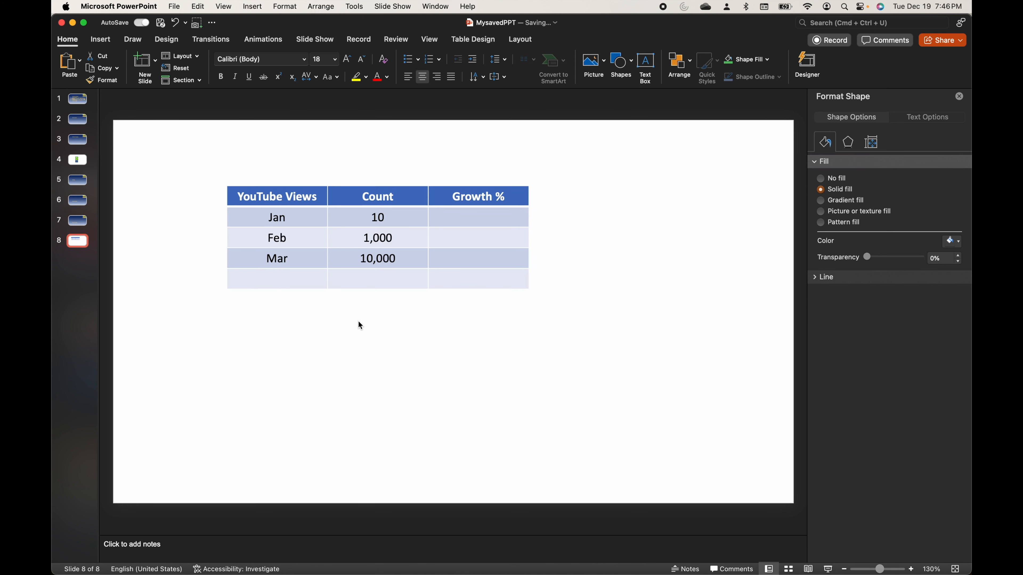
- Place a duplicate of the YouTube Views table directly below the original on the slide
{"action": "left_click", "coordinate": [357, 186]}
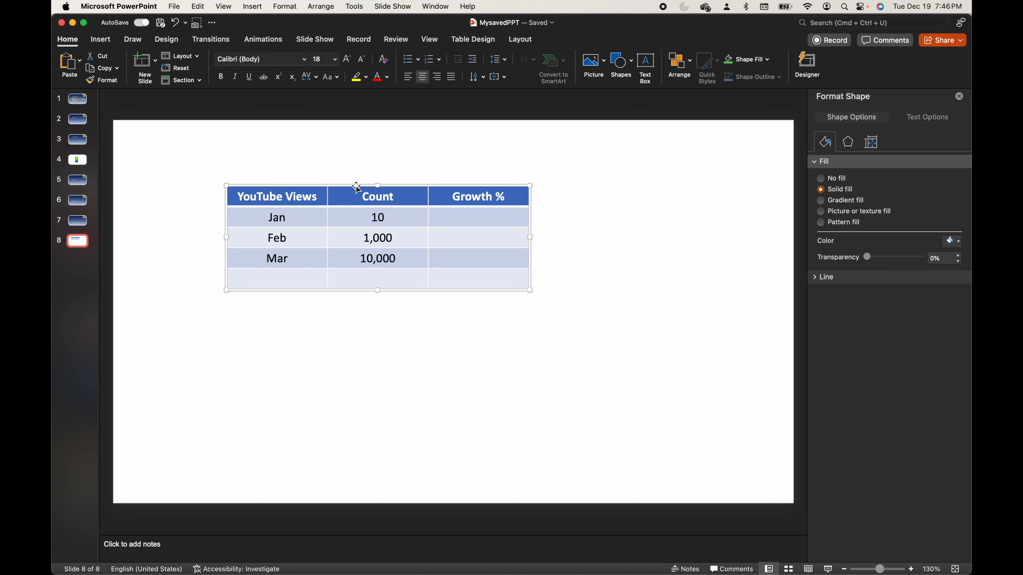
{"action": "left_click_drag", "start_coordinate": [357, 186], "coordinate": [352, 321]}
- Align the two tables to their left edges and move both together slightly toward the slide's left edge
{"action": "left_click", "coordinate": [348, 207]}
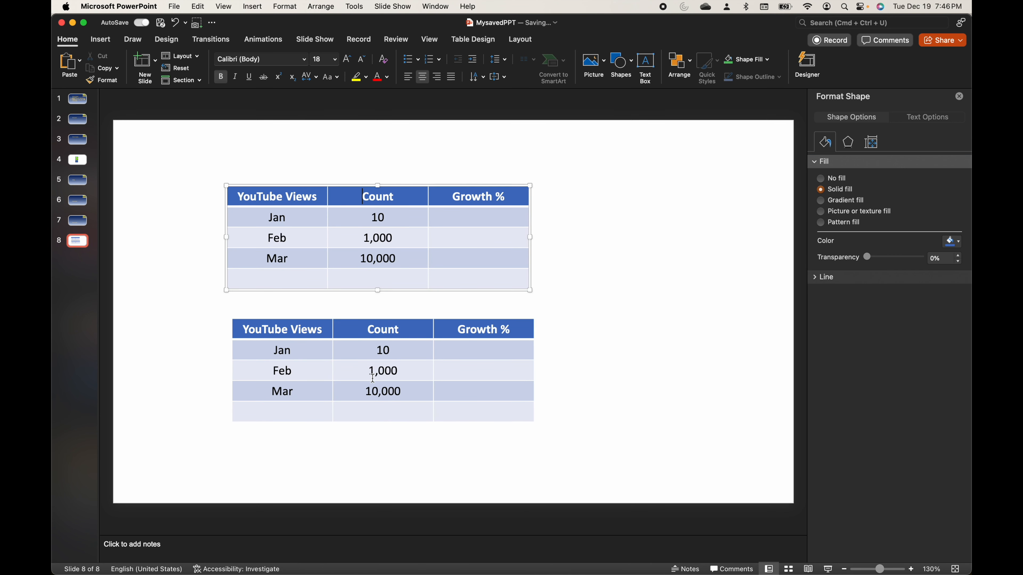
{"action": "left_click", "coordinate": [372, 378], "text": "shift"}
{"action": "left_click", "coordinate": [690, 62]}
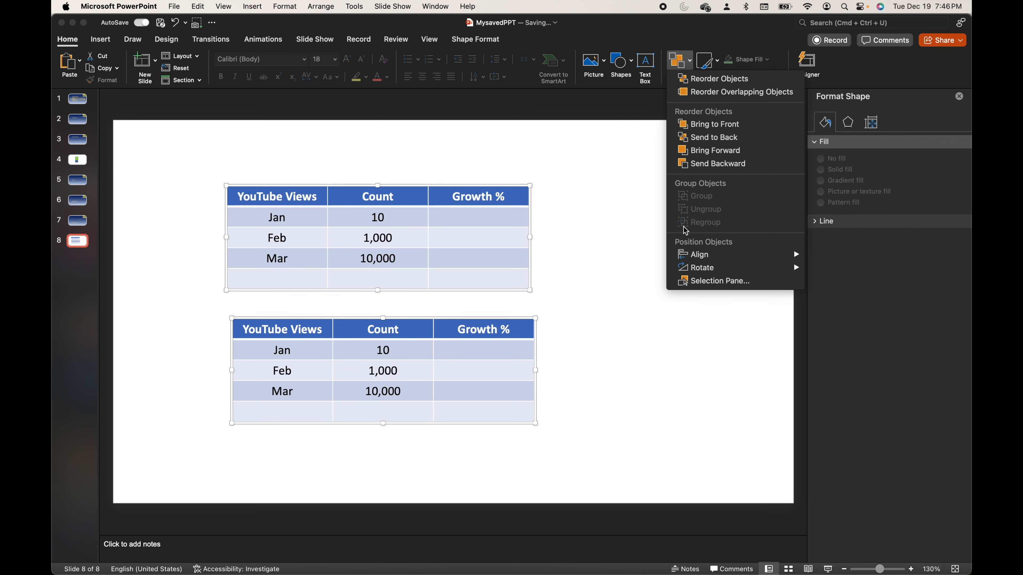
{"action": "mouse_move", "coordinate": [699, 254]}
{"action": "left_click", "coordinate": [826, 258]}
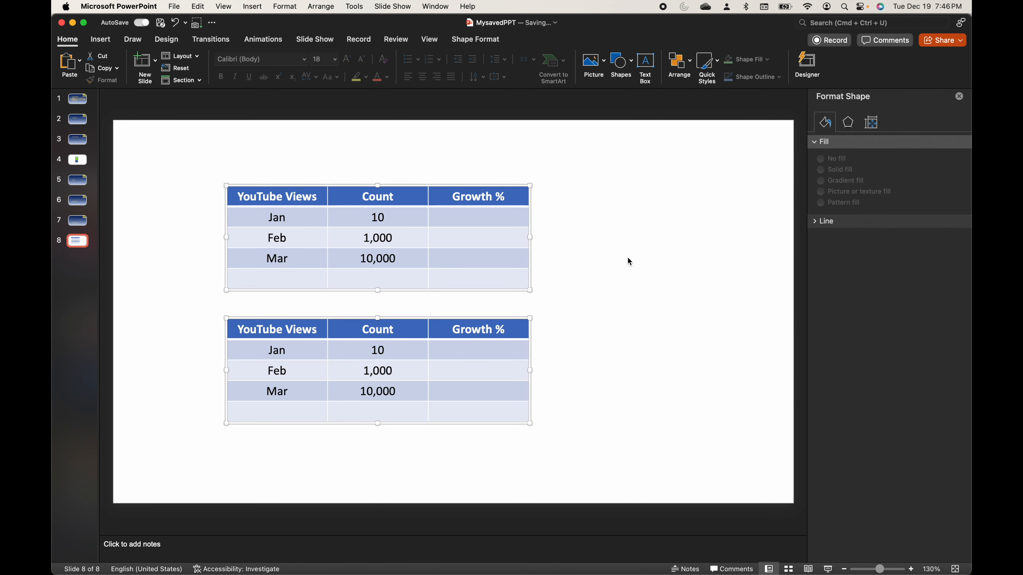
{"action": "left_click_drag", "start_coordinate": [440, 186], "coordinate": [411, 184]}
{"action": "left_click", "coordinate": [633, 383]}
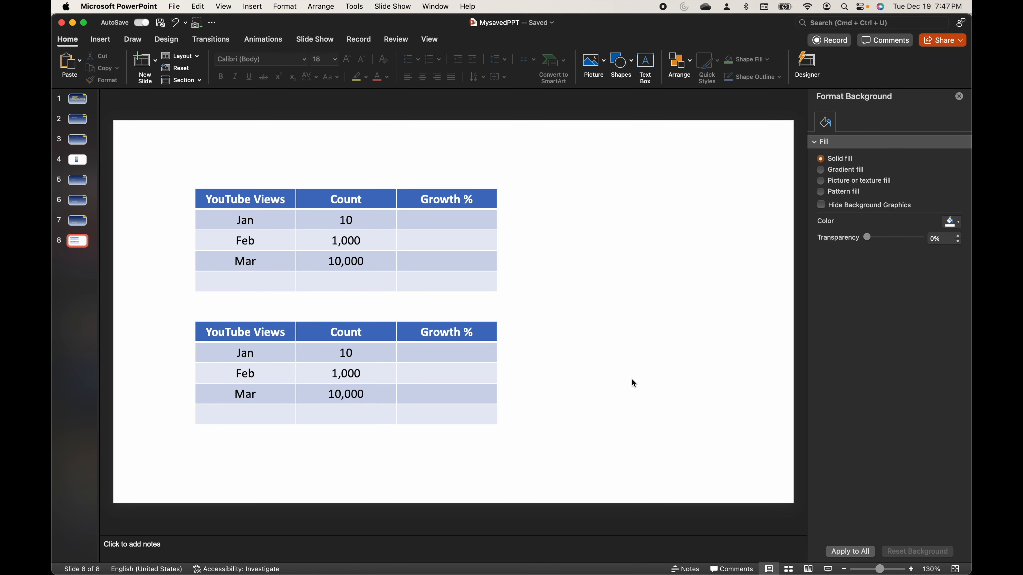